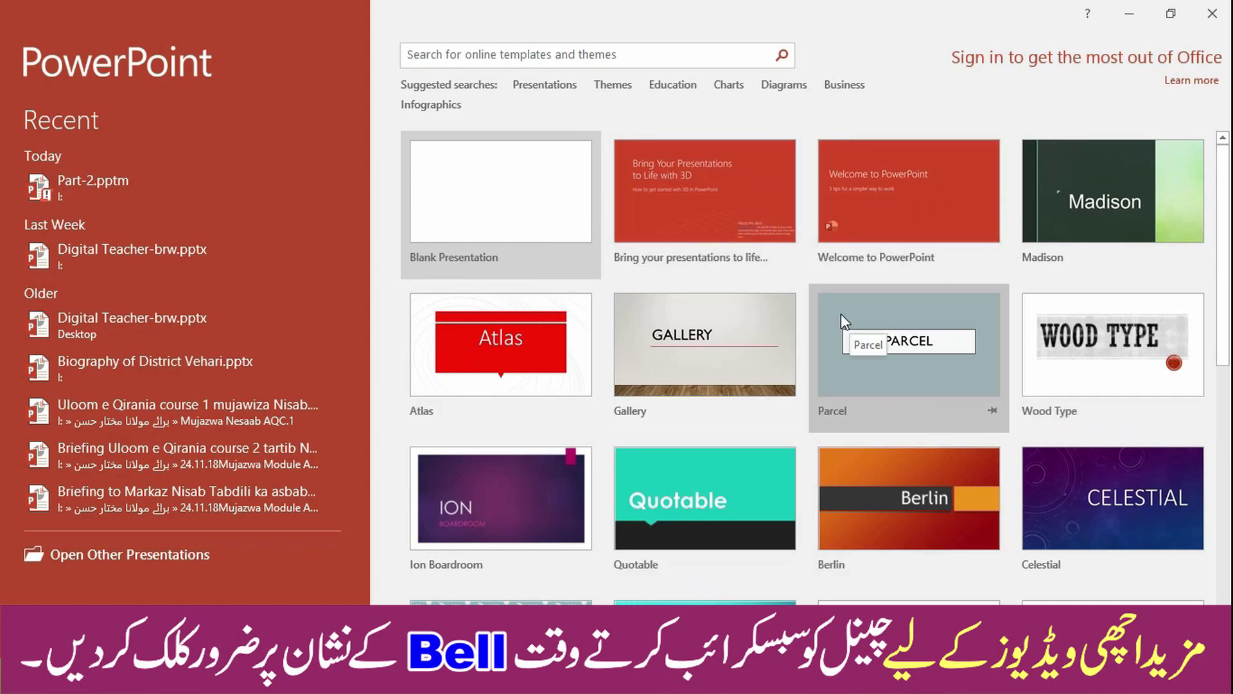
- Create a deck from the Welcome to PowerPoint template and start recording from the current slide
{"action": "left_click", "coordinate": [892, 200]}
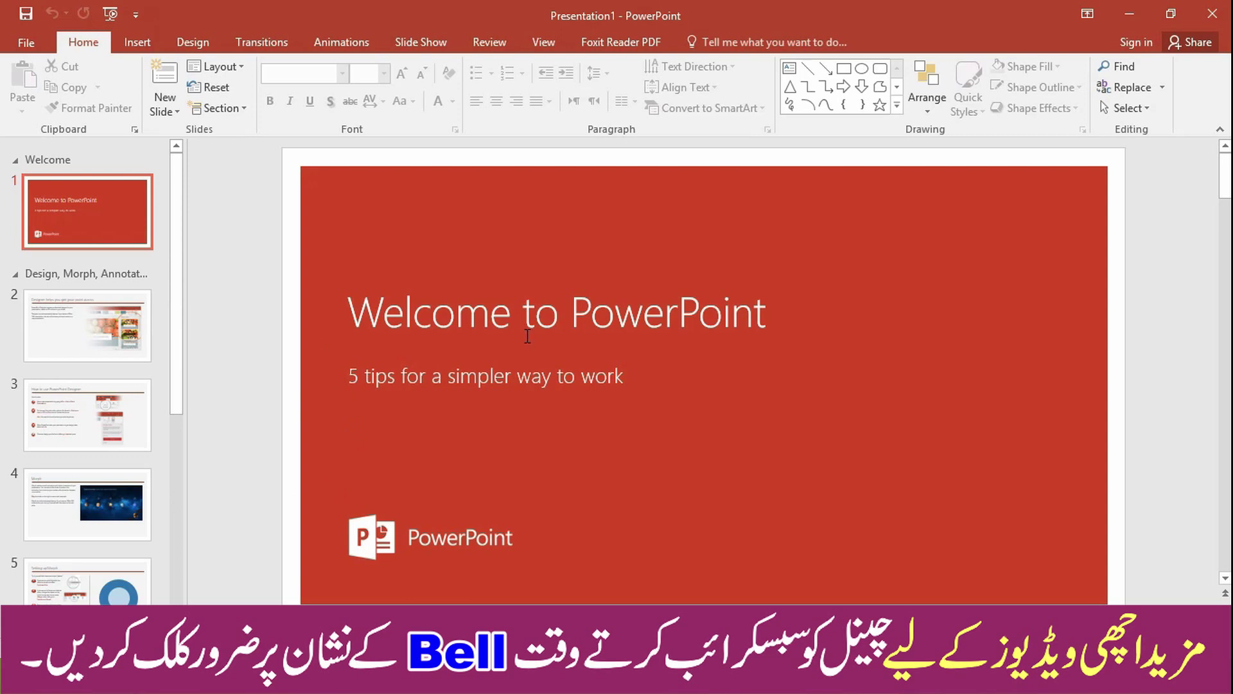
{"action": "left_click", "coordinate": [420, 42]}
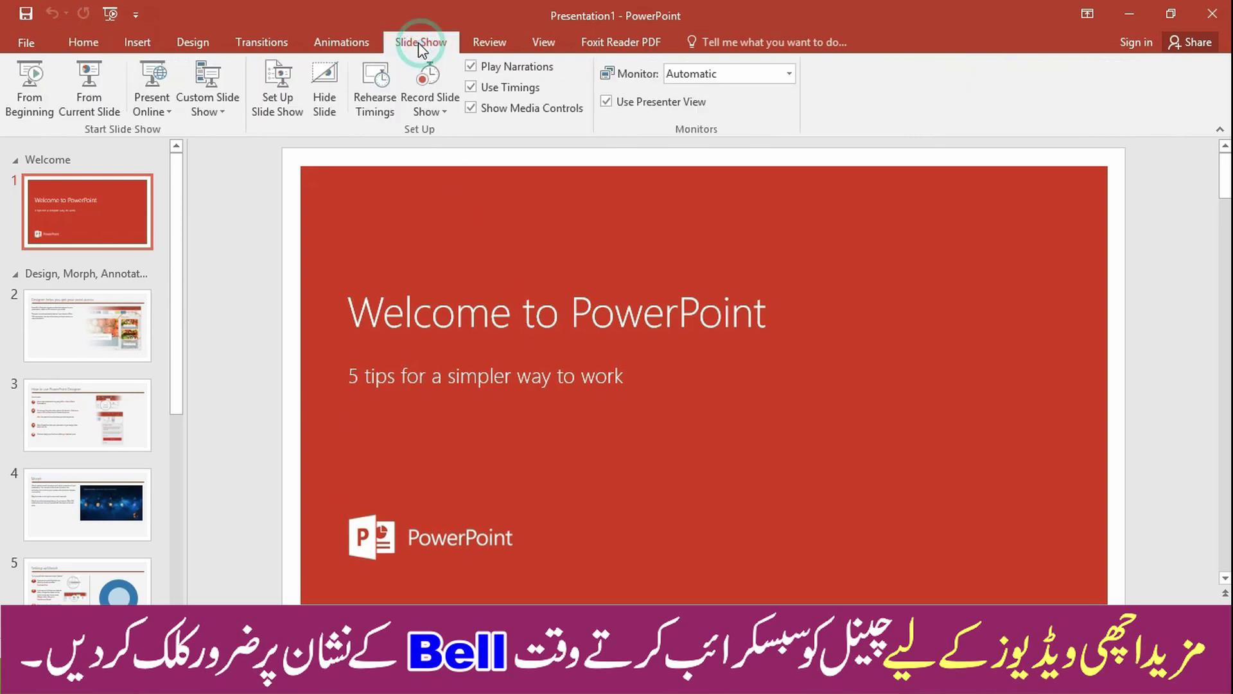
{"action": "left_click", "coordinate": [440, 112]}
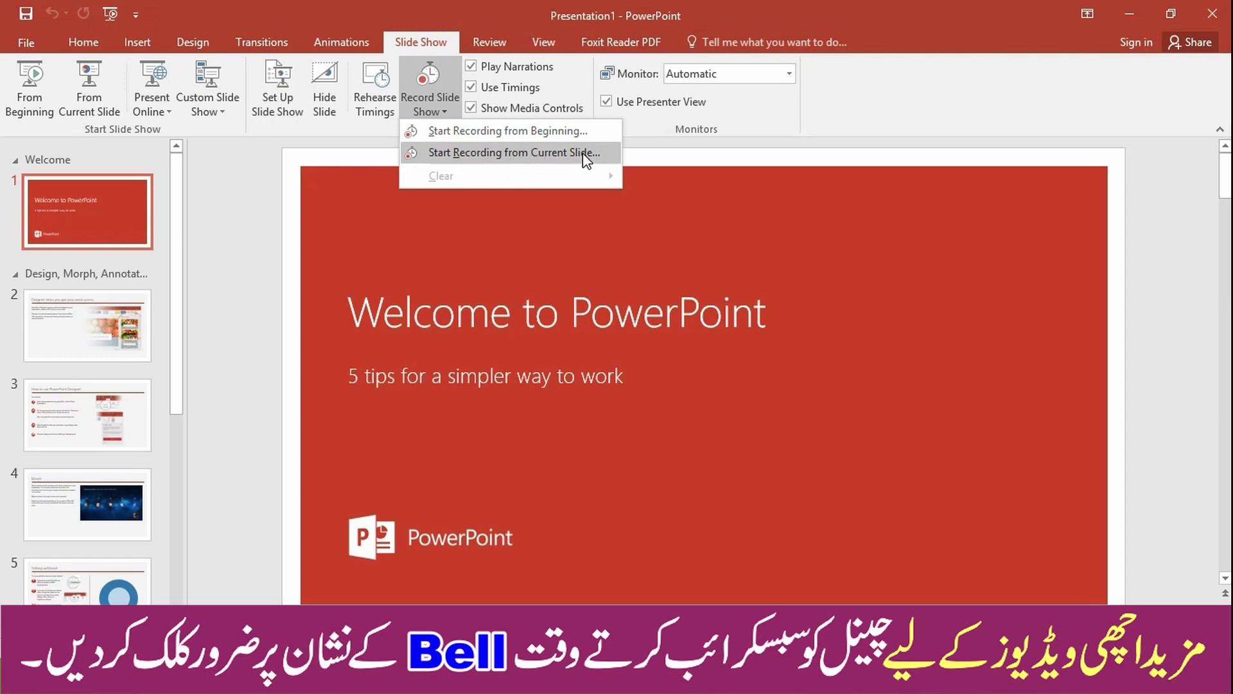
{"action": "left_click", "coordinate": [532, 132]}
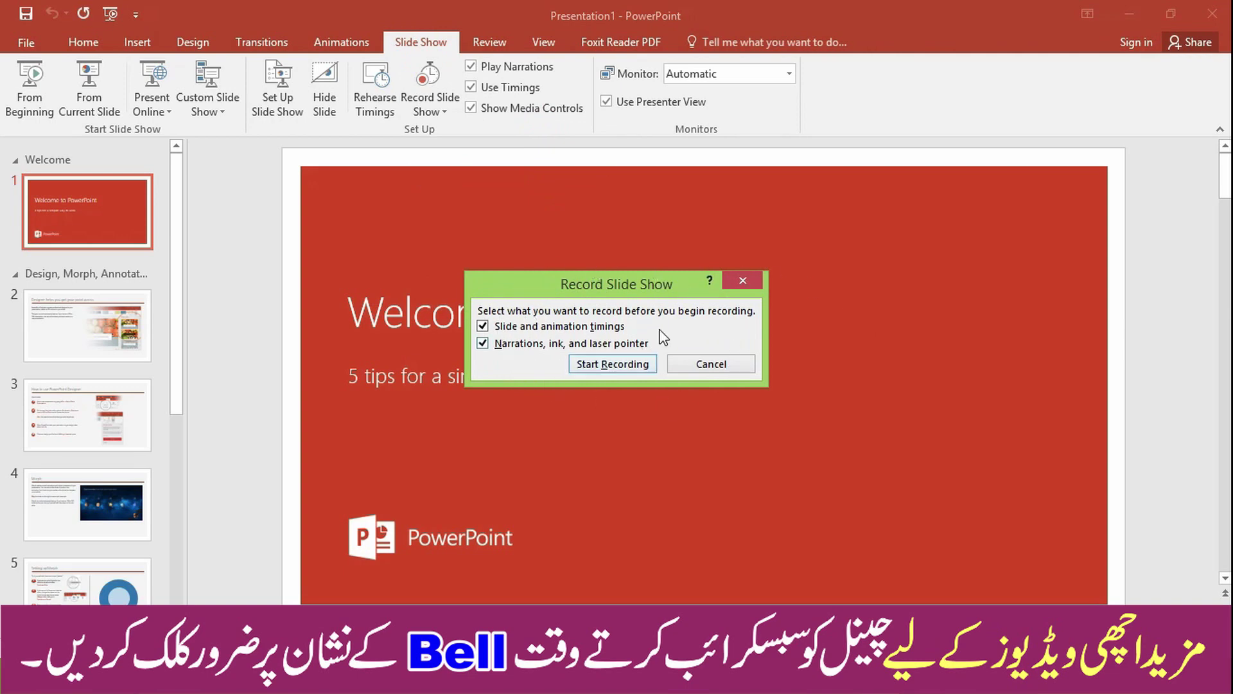
{"action": "left_click", "coordinate": [482, 343]}
{"action": "left_click", "coordinate": [483, 342]}
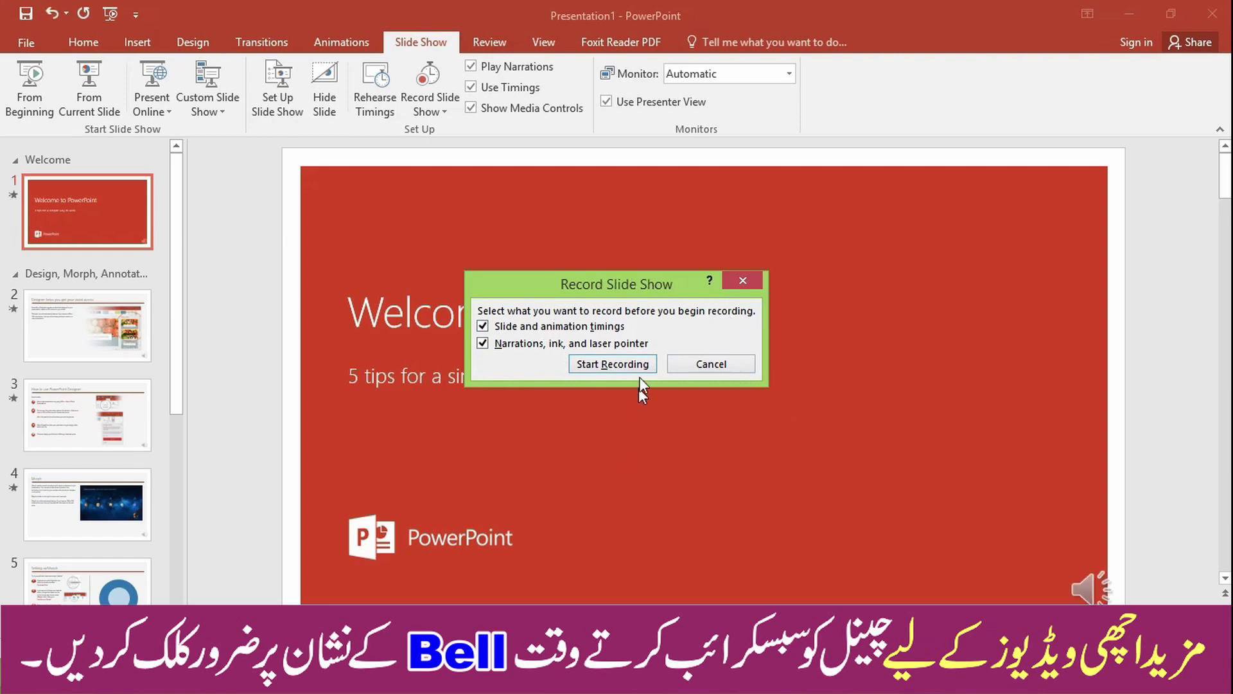
{"action": "left_click", "coordinate": [598, 362]}
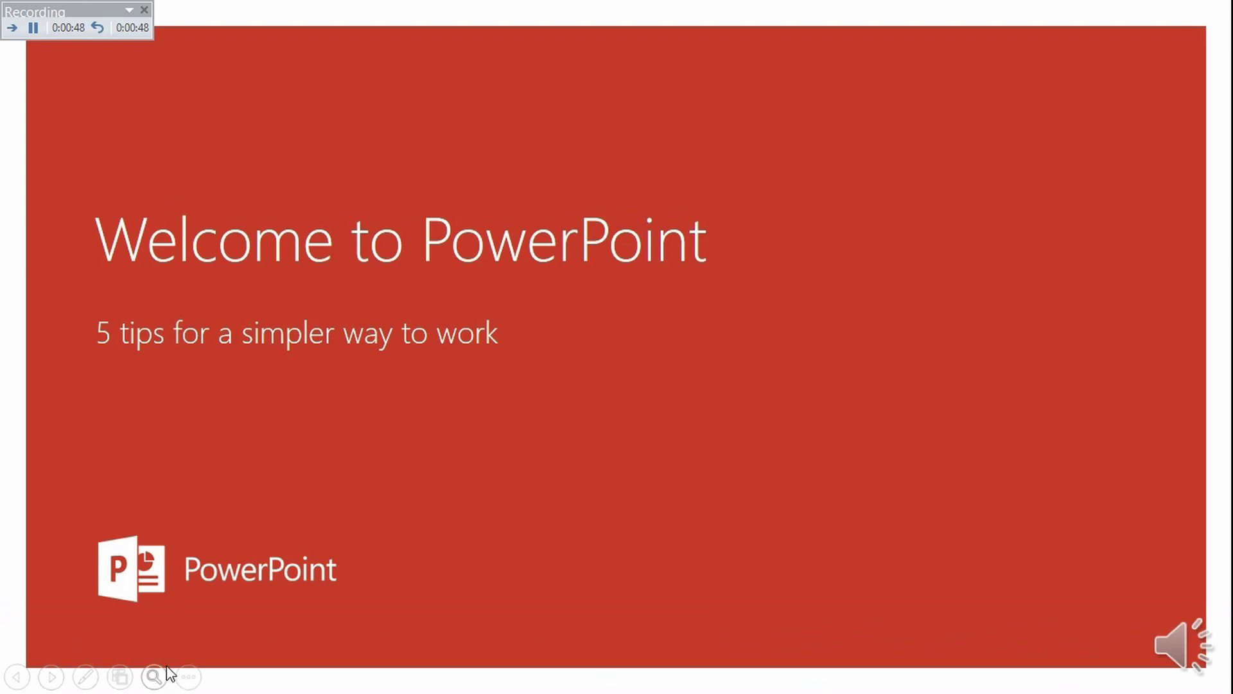
- Switch to the pen and circle the Welcome to PowerPoint title in red ink
{"action": "left_click", "coordinate": [85, 677]}
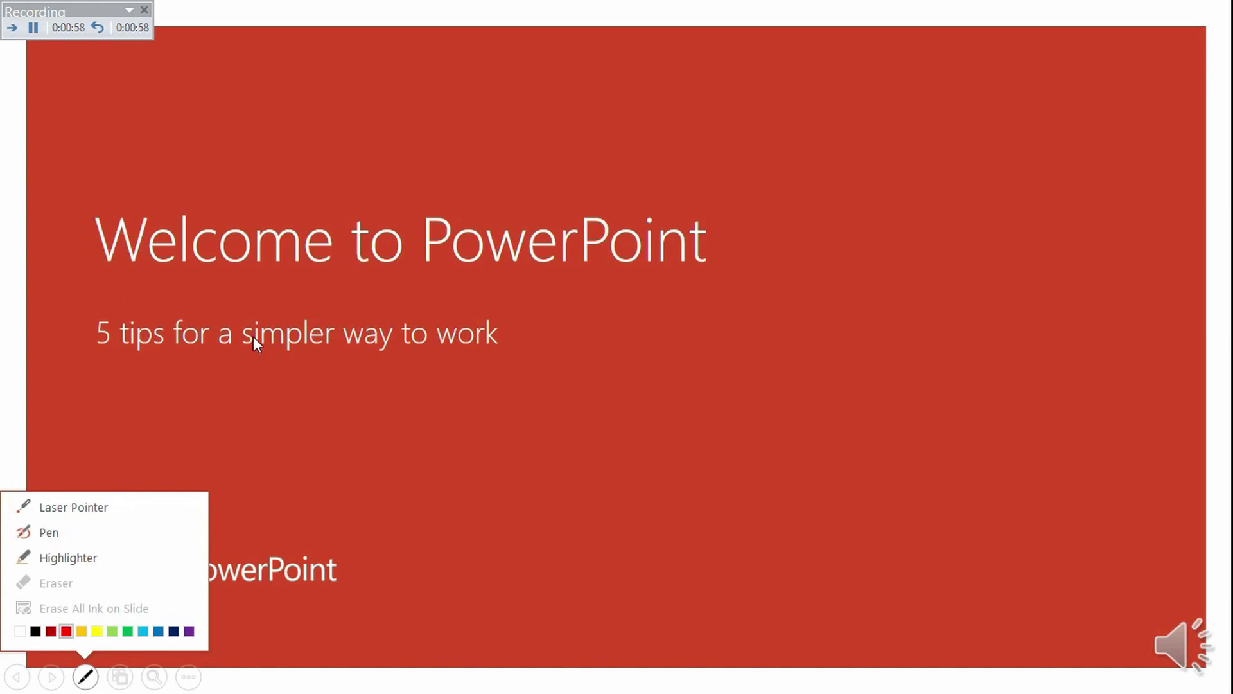
{"action": "left_click", "coordinate": [64, 533]}
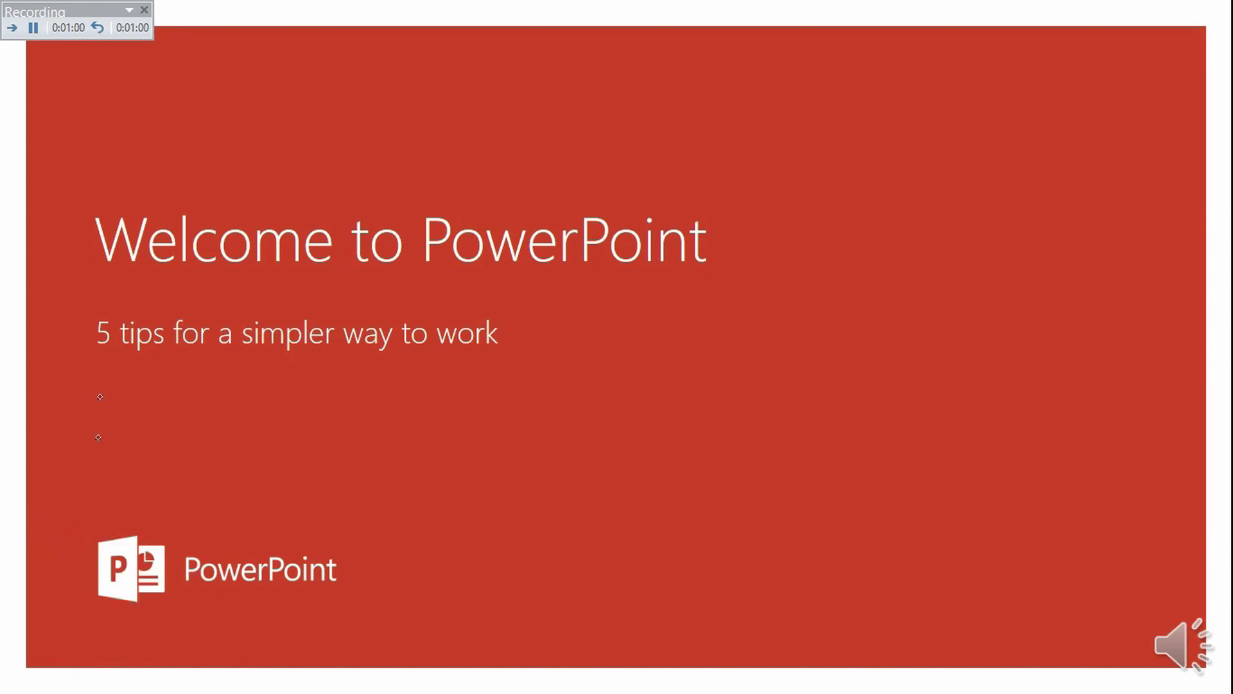
{"action": "mouse_move", "coordinate": [69, 196]}
{"action": "left_mouse_down"}
{"action": "mouse_move", "coordinate": [475, 302]}
{"action": "mouse_move", "coordinate": [64, 203]}
{"action": "left_mouse_up"}
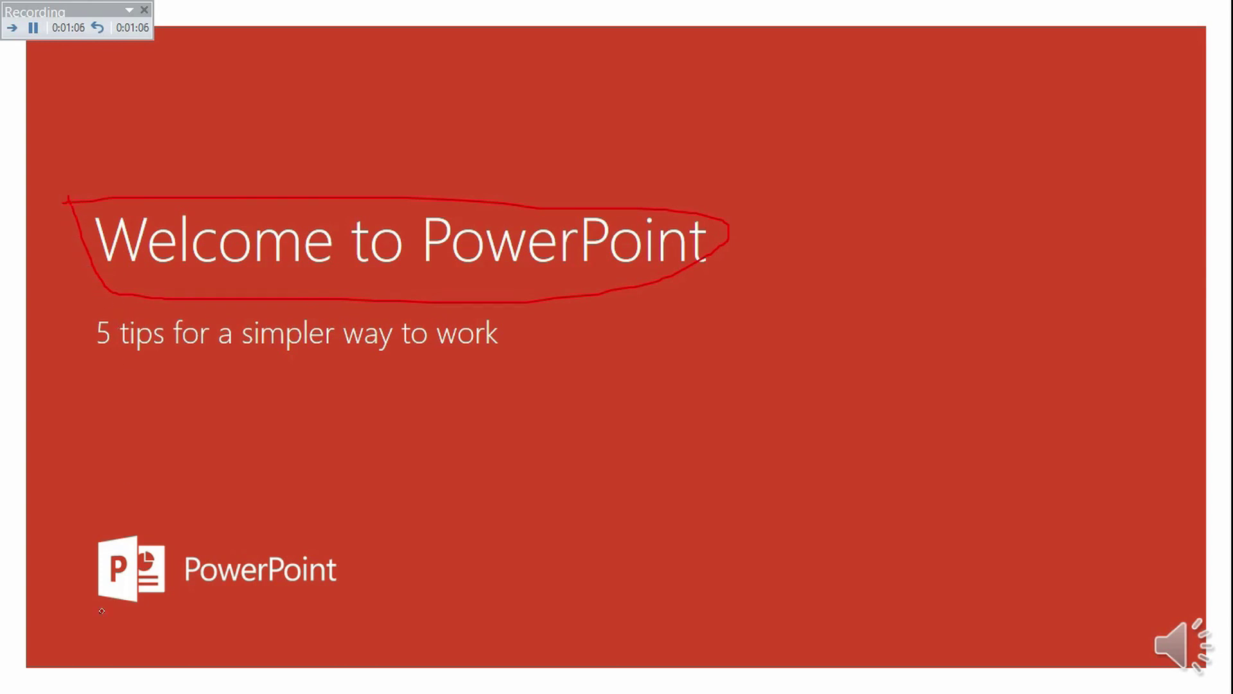
{"action": "left_click", "coordinate": [93, 679]}
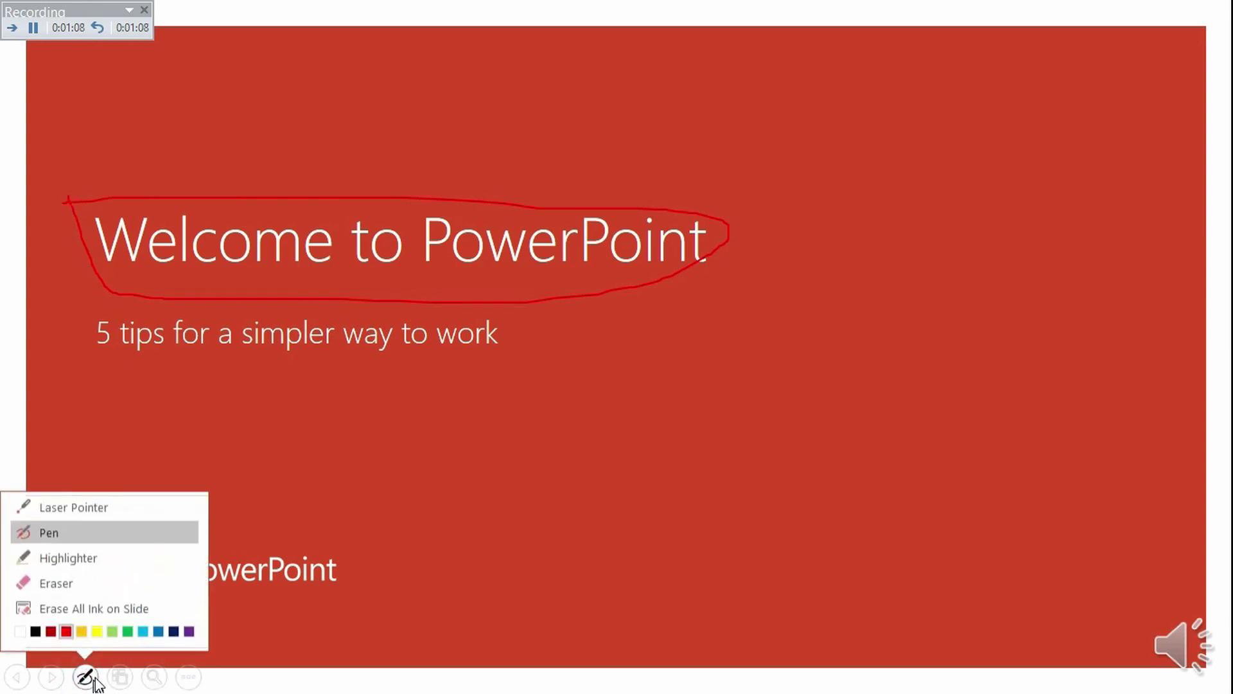
- Pick yellow ink and draw a loop under and around the subtitle
{"action": "left_click", "coordinate": [97, 632]}
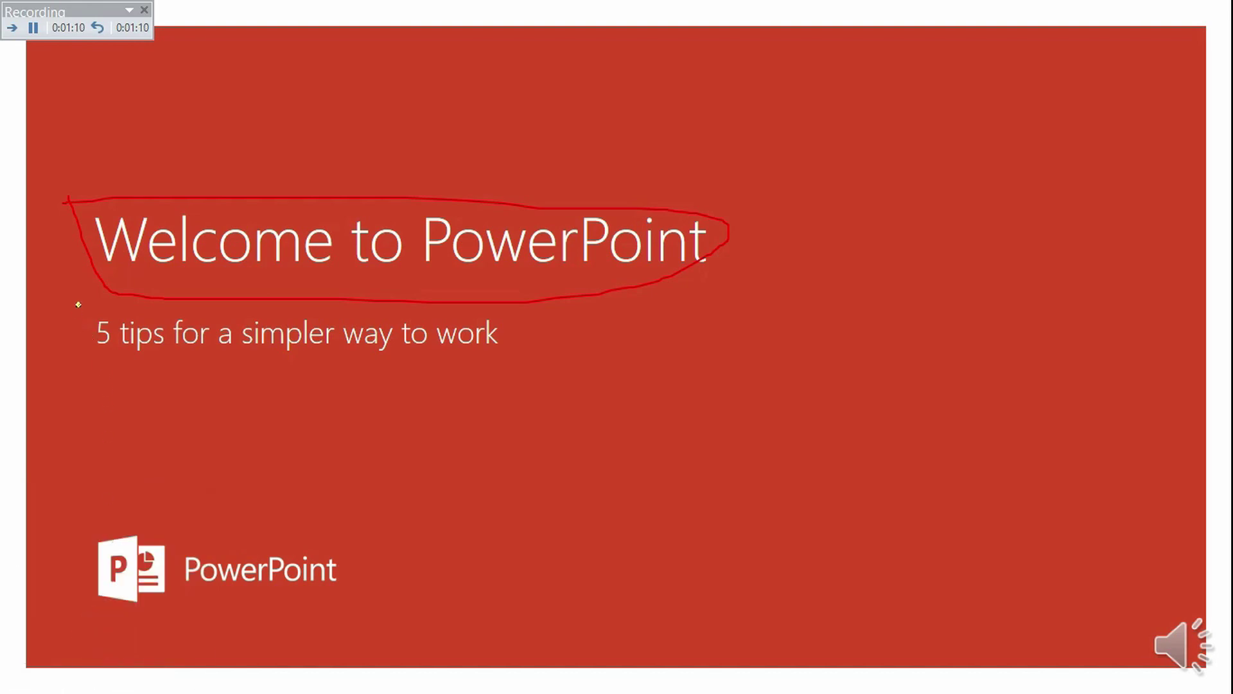
{"action": "left_click_drag", "start_coordinate": [78, 304], "coordinate": [290, 314]}
{"action": "left_click_drag", "start_coordinate": [518, 319], "coordinate": [86, 311]}
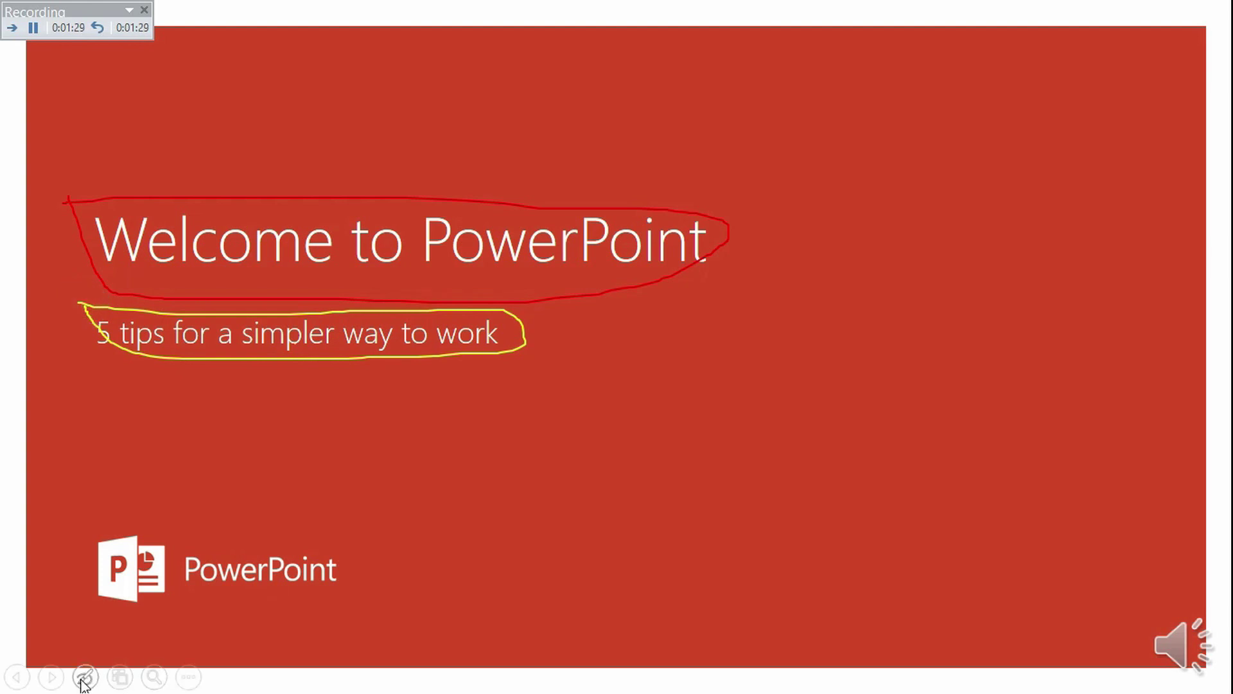
- Highlight the subtitle with the yellow highlighter and advance to the Designer slide
{"action": "left_click", "coordinate": [85, 677]}
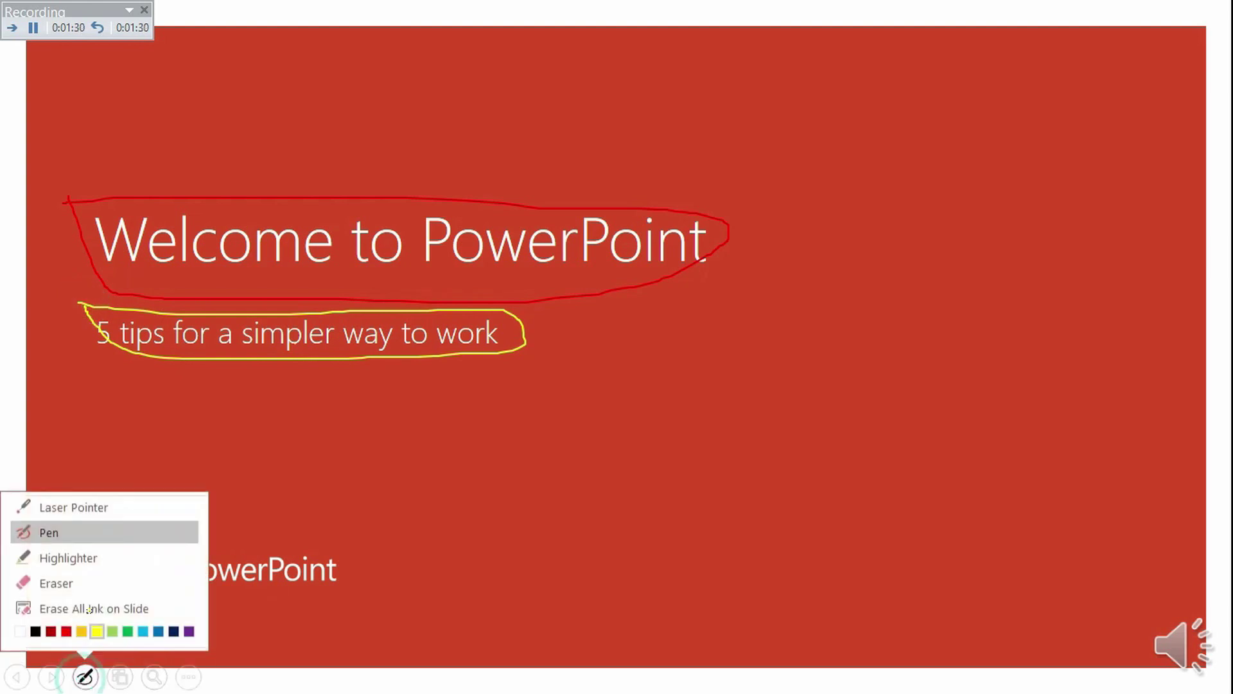
{"action": "left_click", "coordinate": [55, 557]}
{"action": "mouse_move", "coordinate": [116, 334]}
{"action": "left_mouse_down"}
{"action": "mouse_move", "coordinate": [366, 349]}
{"action": "mouse_move", "coordinate": [292, 336]}
{"action": "mouse_move", "coordinate": [392, 335]}
{"action": "left_mouse_up"}
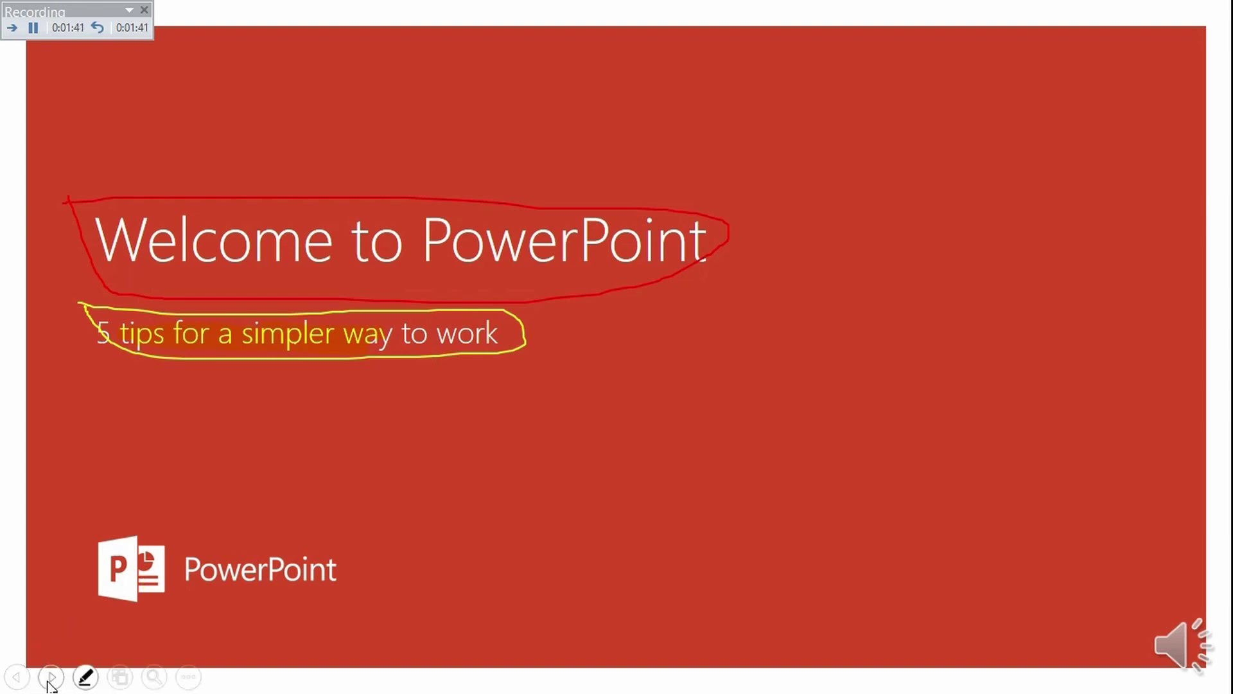
{"action": "left_click", "coordinate": [51, 676]}
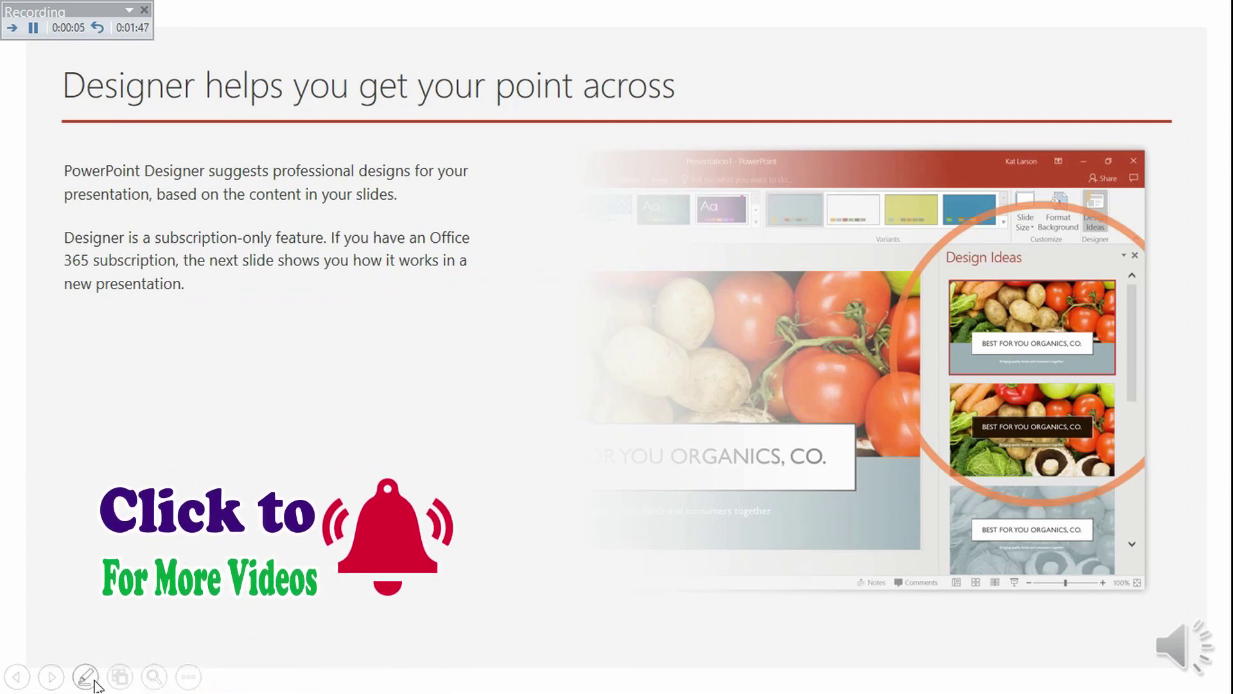
- Browse the slide grid, return to slide 2, and zoom into its upper-left area
{"action": "left_click", "coordinate": [120, 681]}
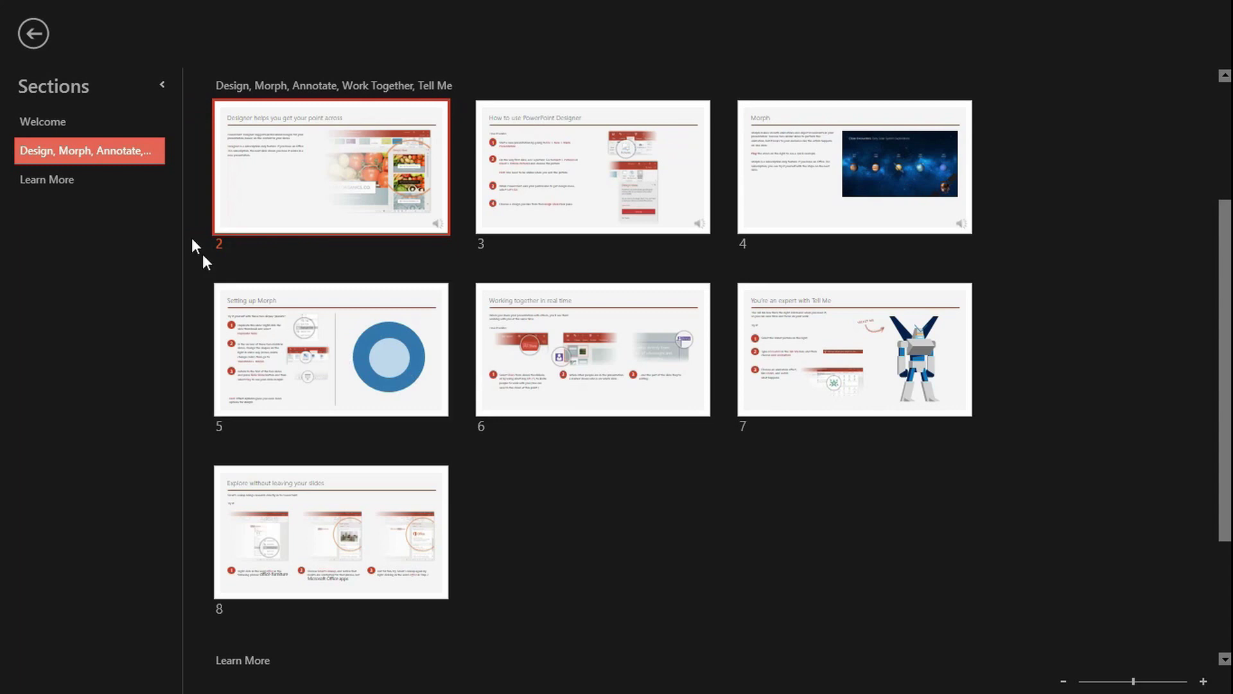
{"action": "left_click", "coordinate": [32, 35]}
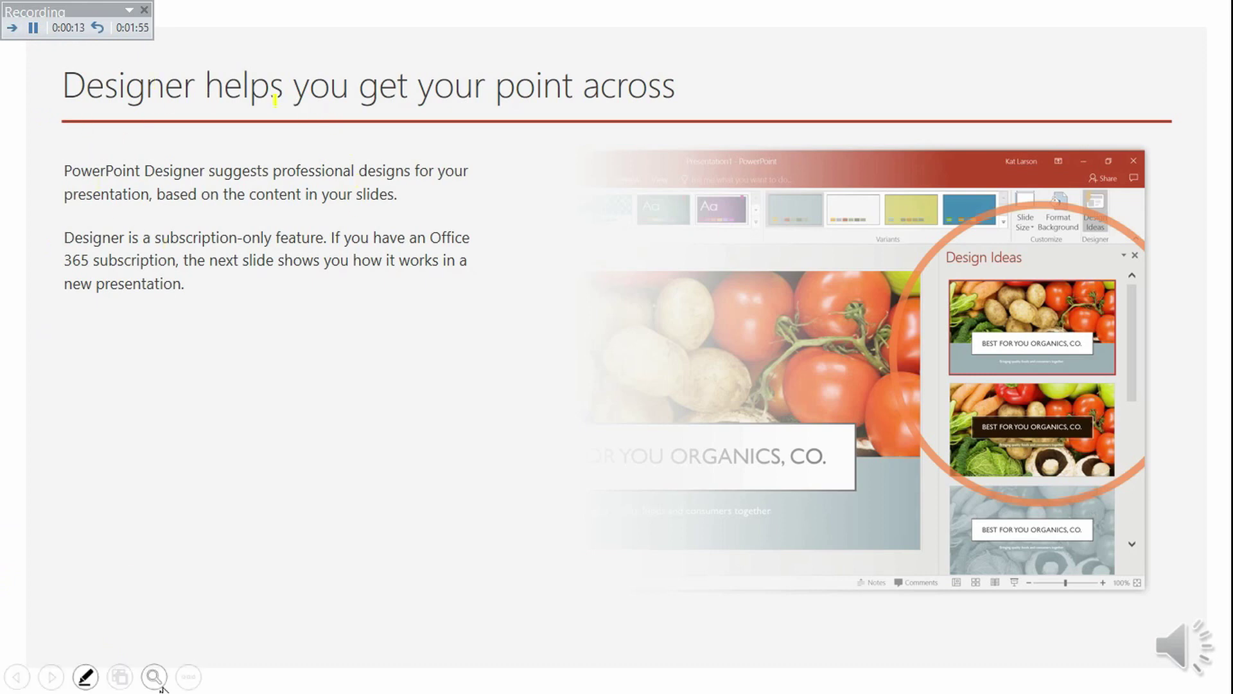
{"action": "left_click", "coordinate": [147, 679]}
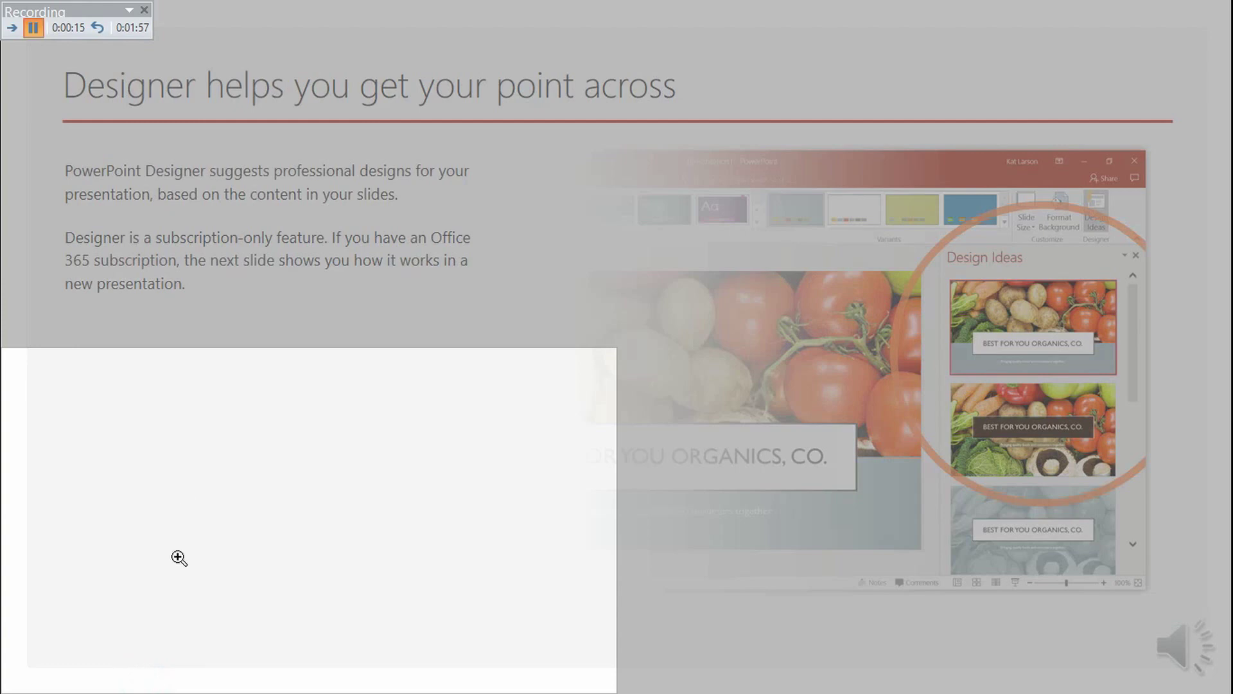
{"action": "left_click", "coordinate": [284, 178]}
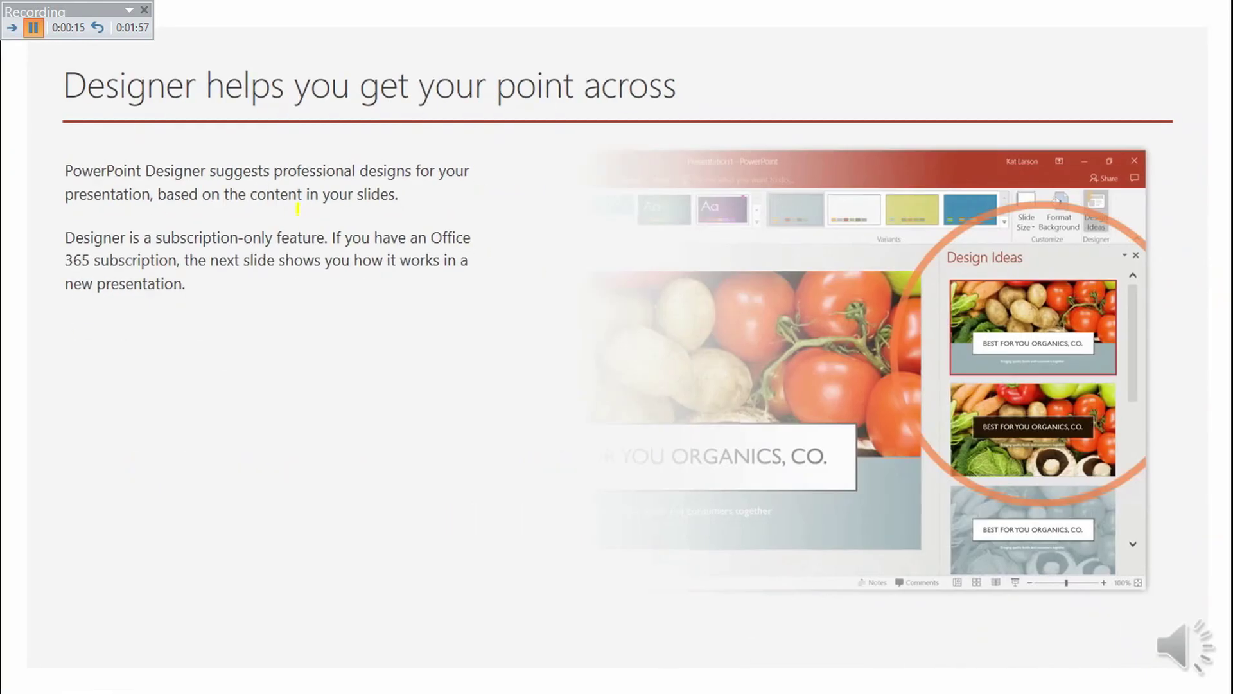
{"action": "left_click", "coordinate": [190, 680]}
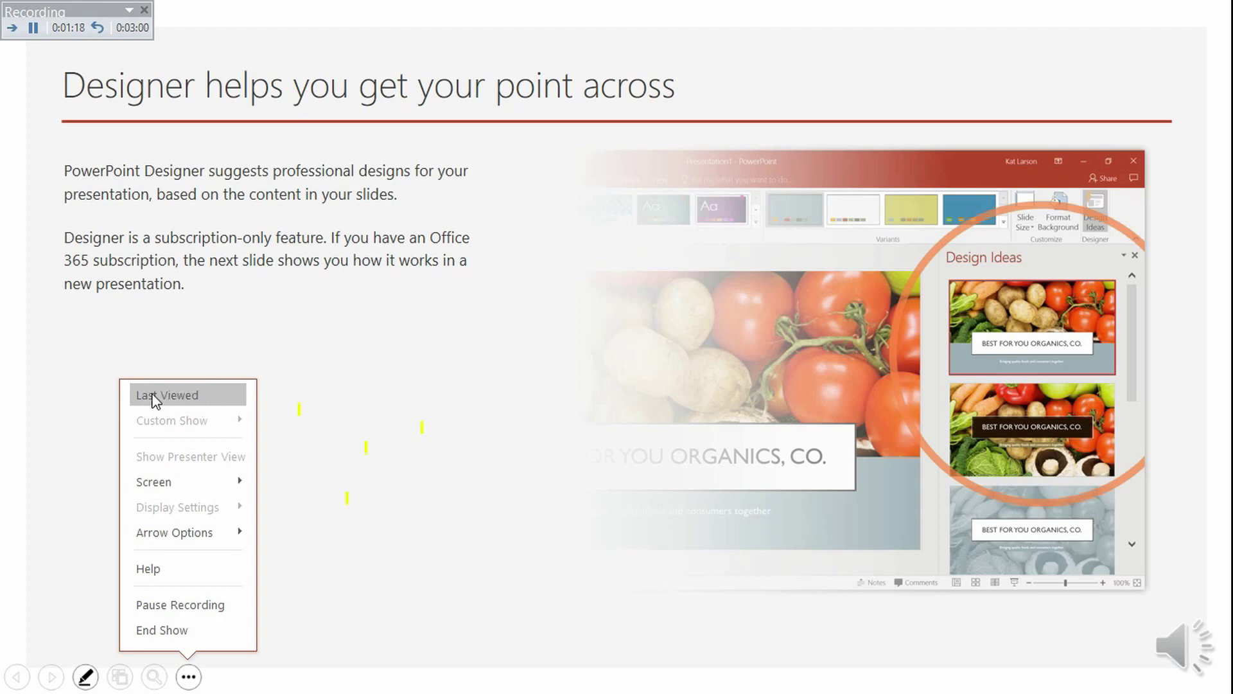
- Review the Screen and Arrow Options, then end the recording and return to normal view
{"action": "left_click", "coordinate": [147, 488]}
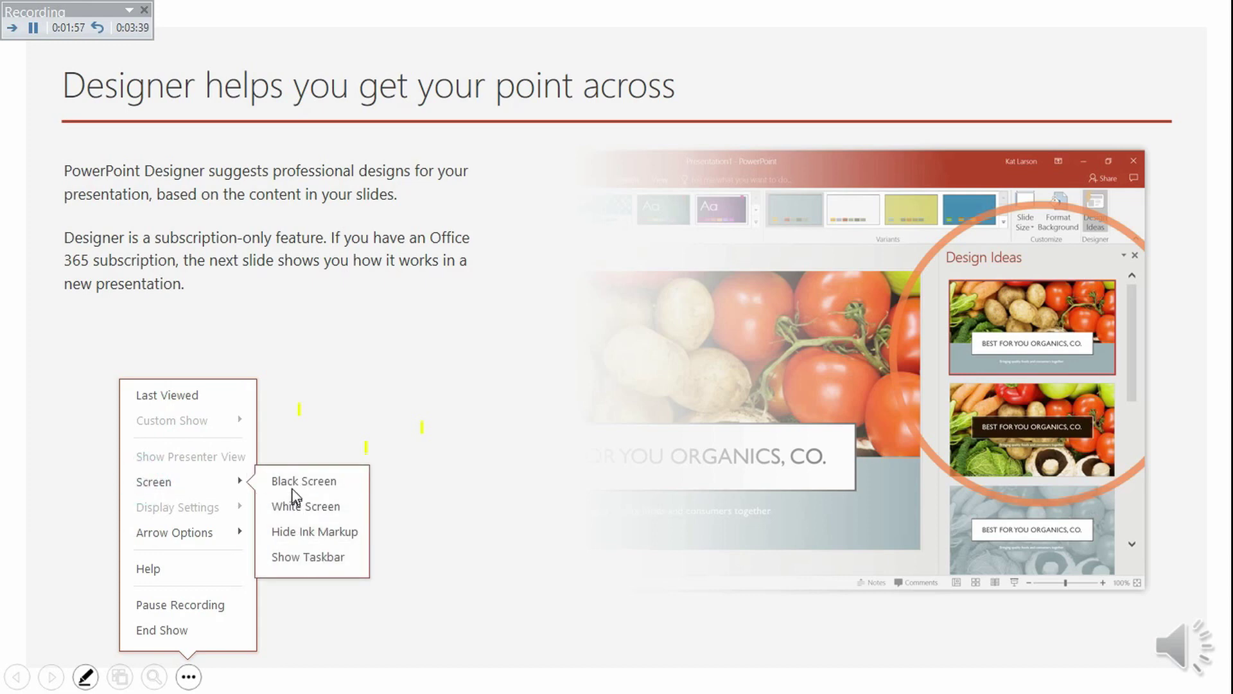
{"action": "left_click", "coordinate": [195, 535]}
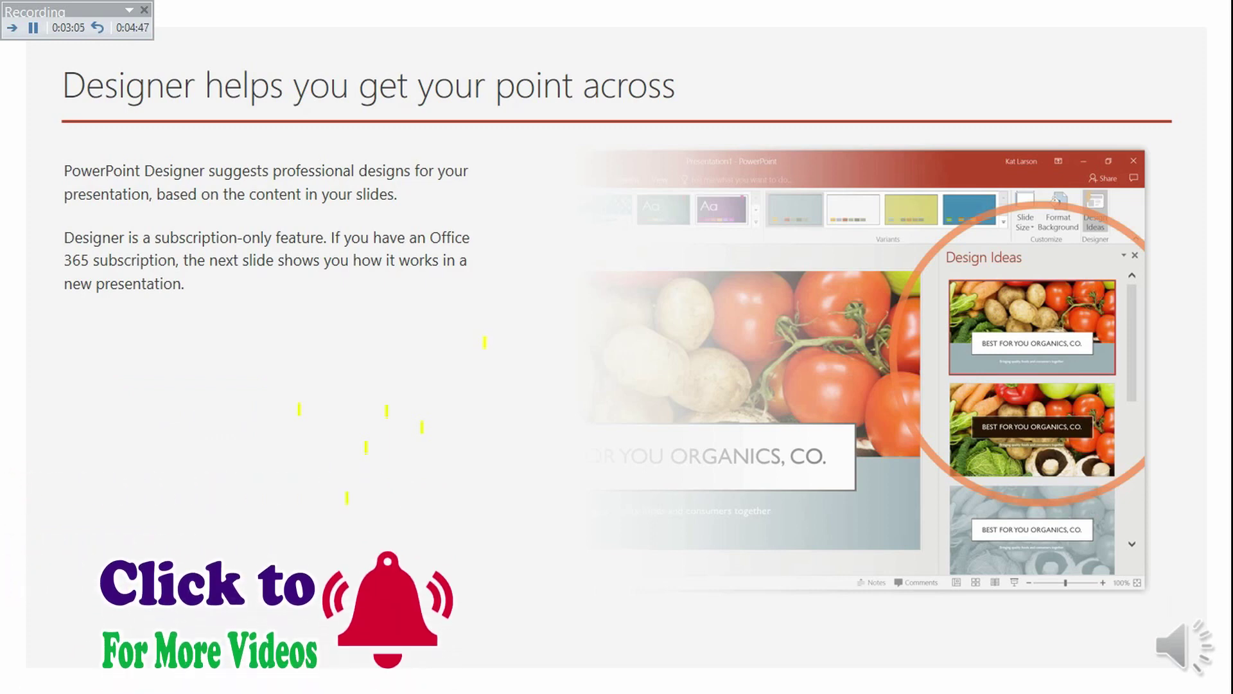
{"action": "left_click", "coordinate": [144, 10]}
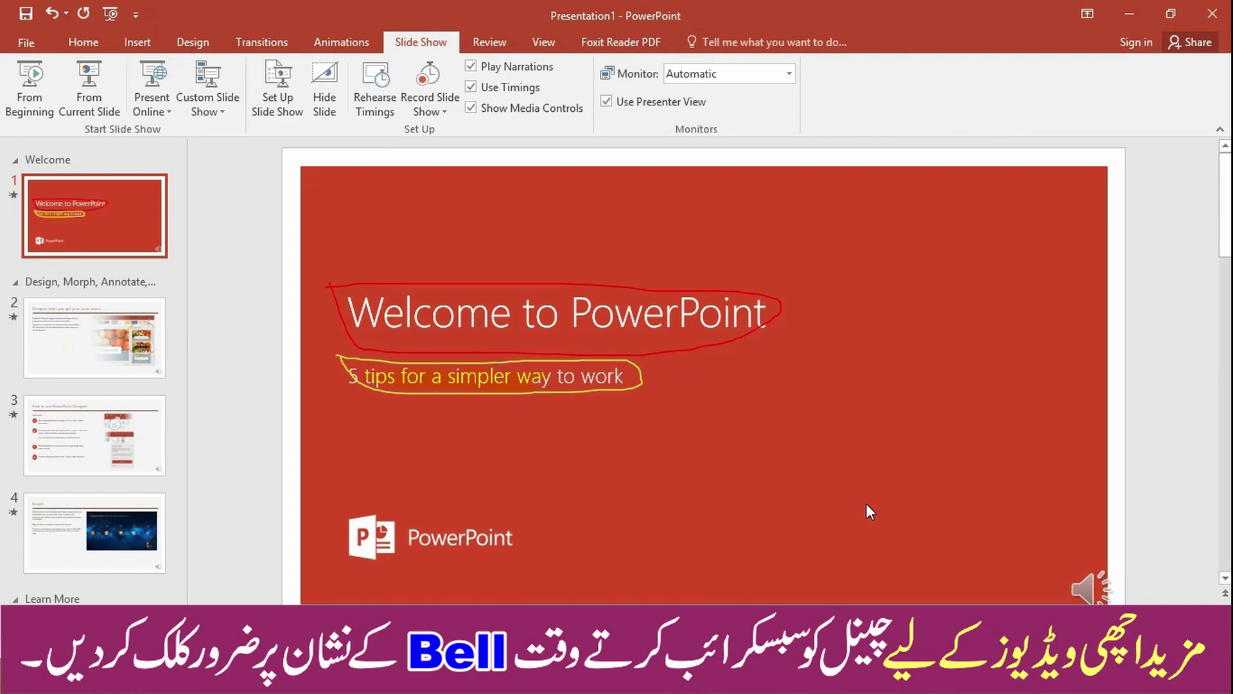
- Export the presentation as a video at Internet Quality (1280 x 720)
{"action": "left_click", "coordinate": [36, 42]}
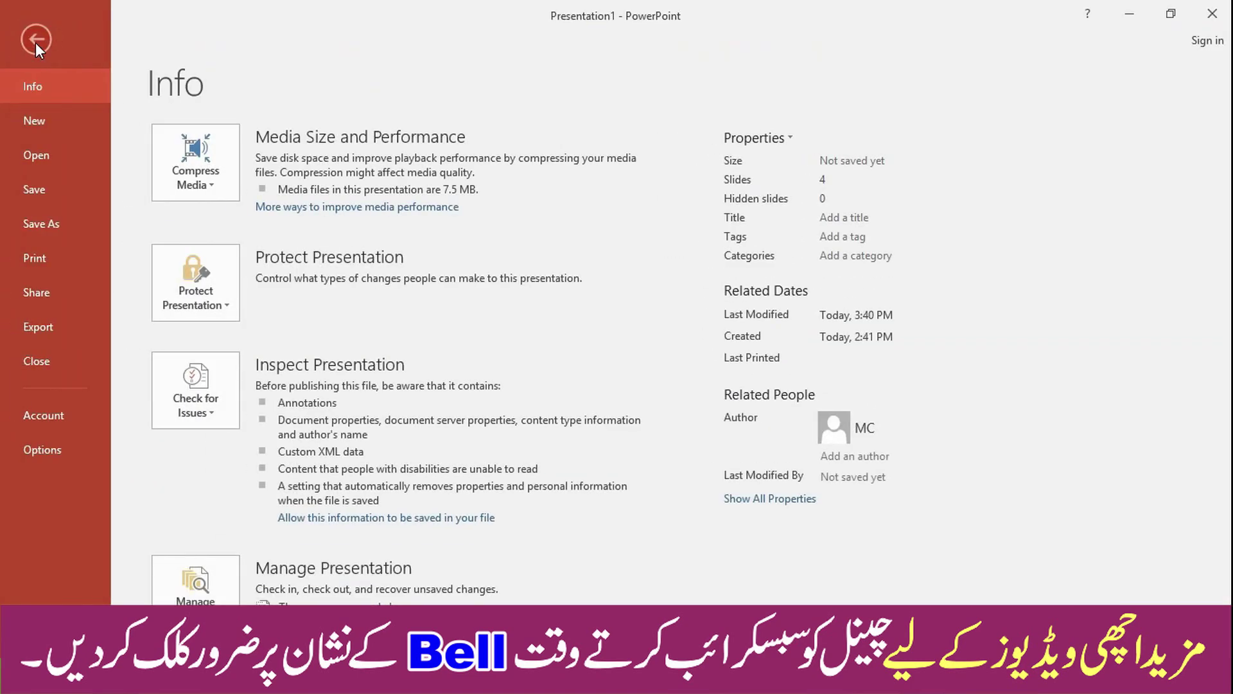
{"action": "left_click", "coordinate": [44, 329]}
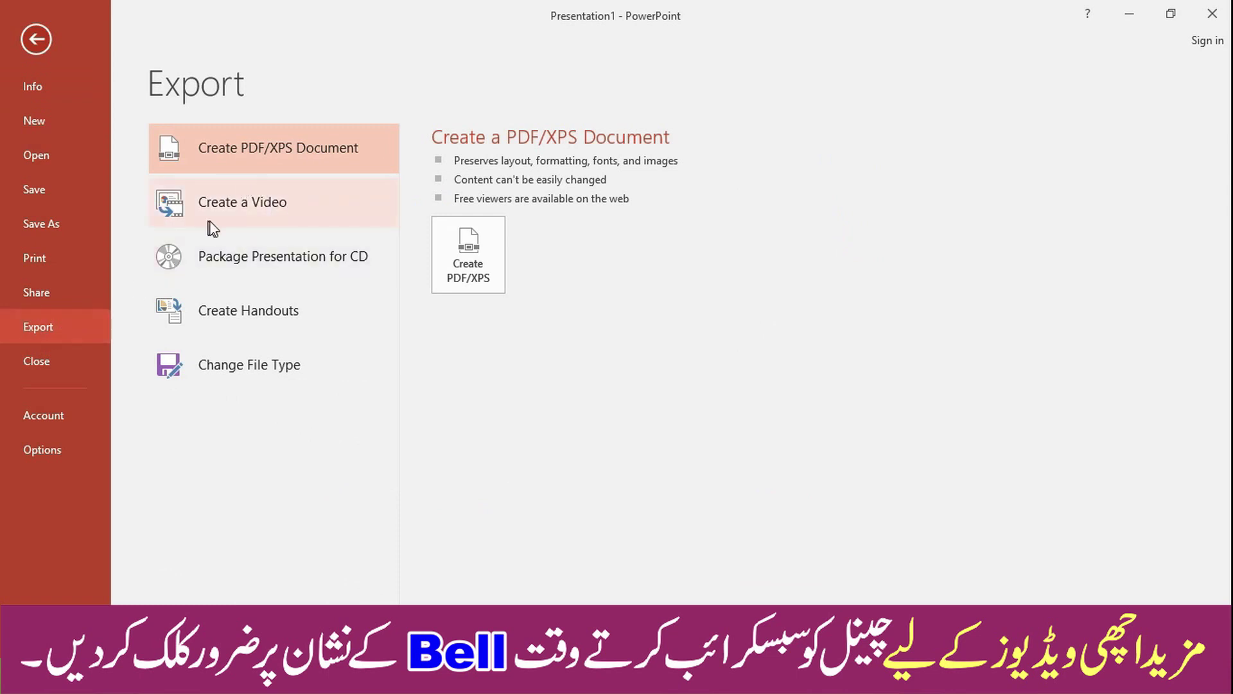
{"action": "left_click", "coordinate": [255, 202]}
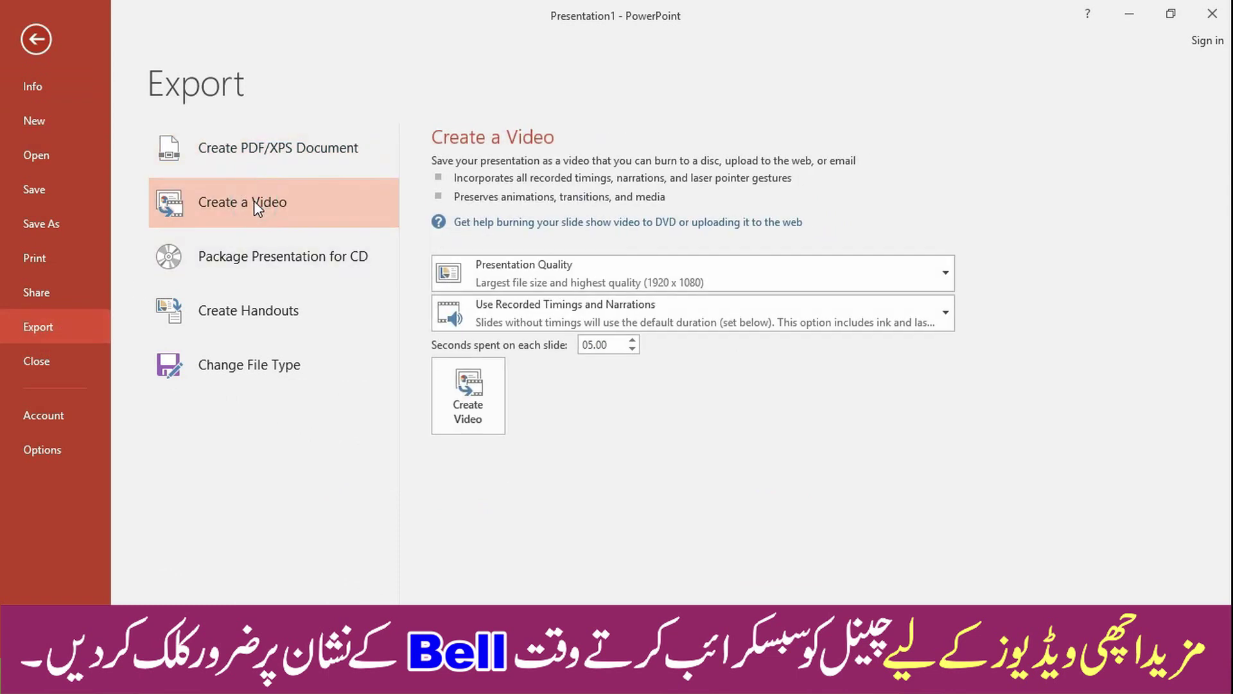
{"action": "left_click", "coordinate": [946, 275]}
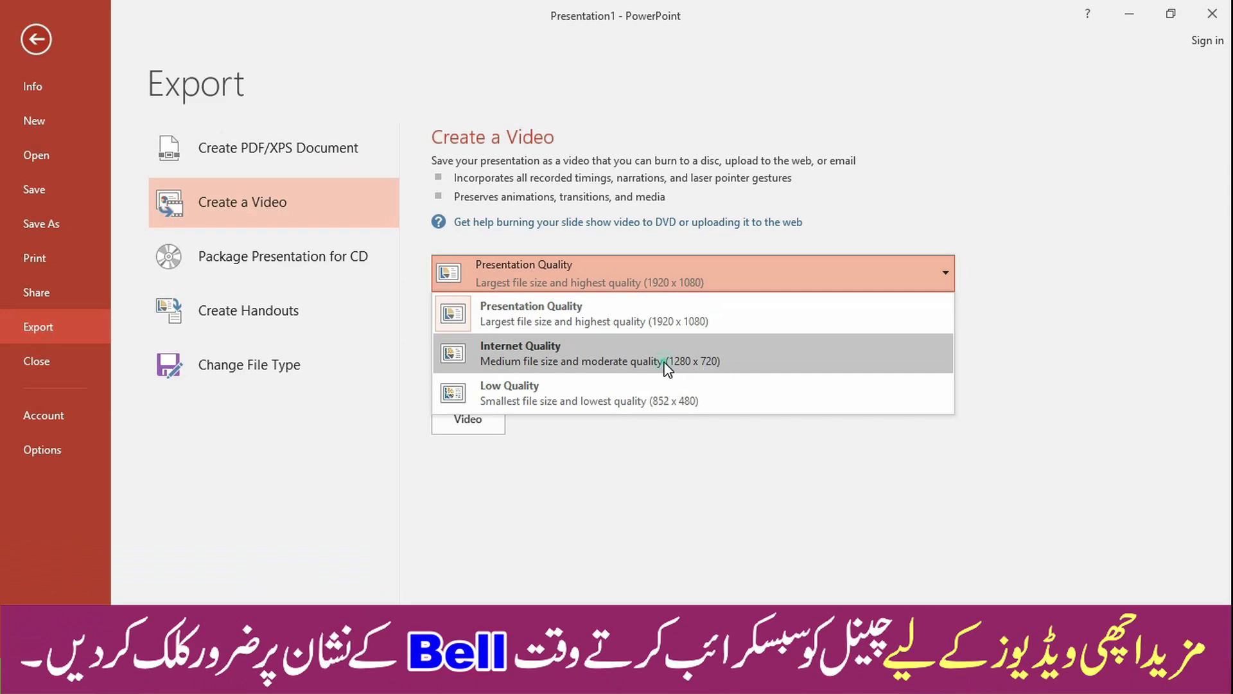
{"action": "left_click", "coordinate": [664, 368]}
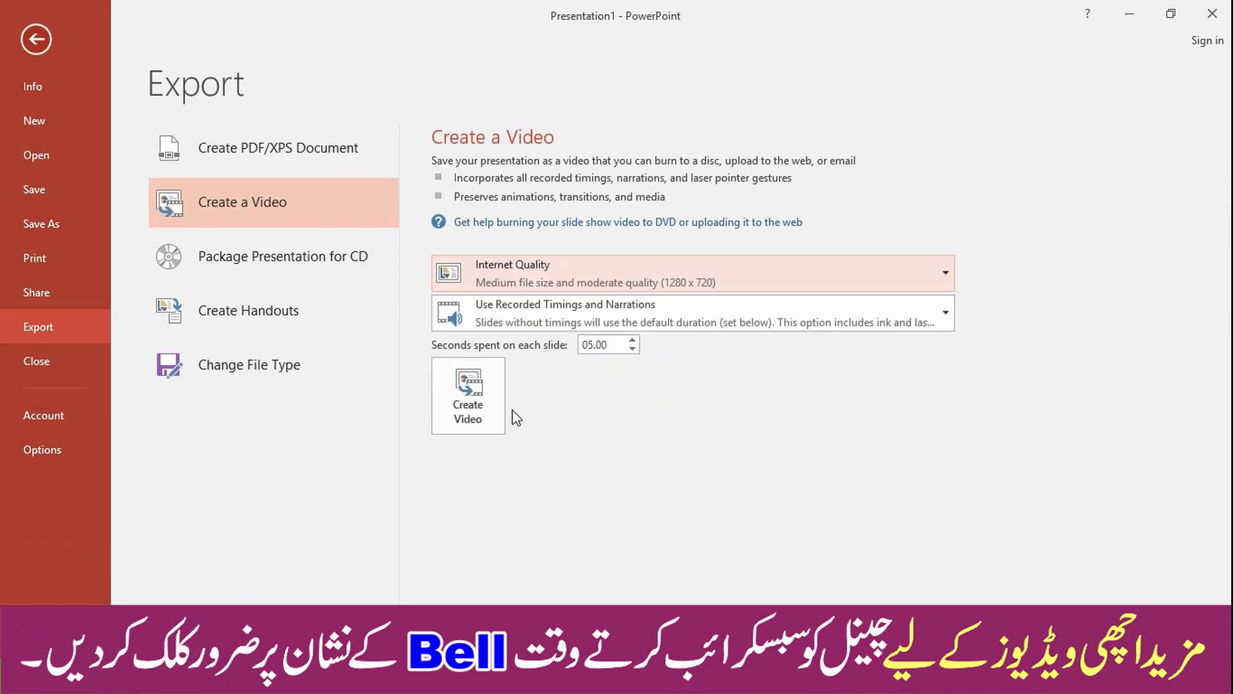
{"action": "left_click", "coordinate": [478, 389]}
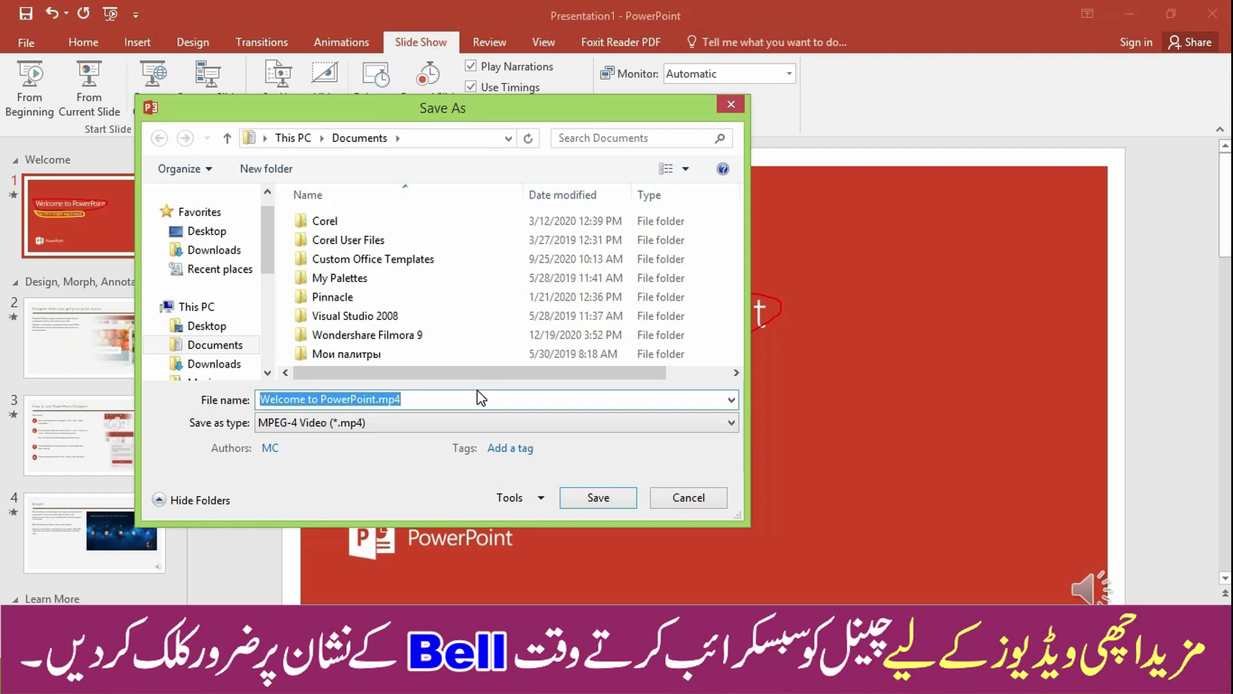
{"action": "mouse_move", "coordinate": [197, 306]}
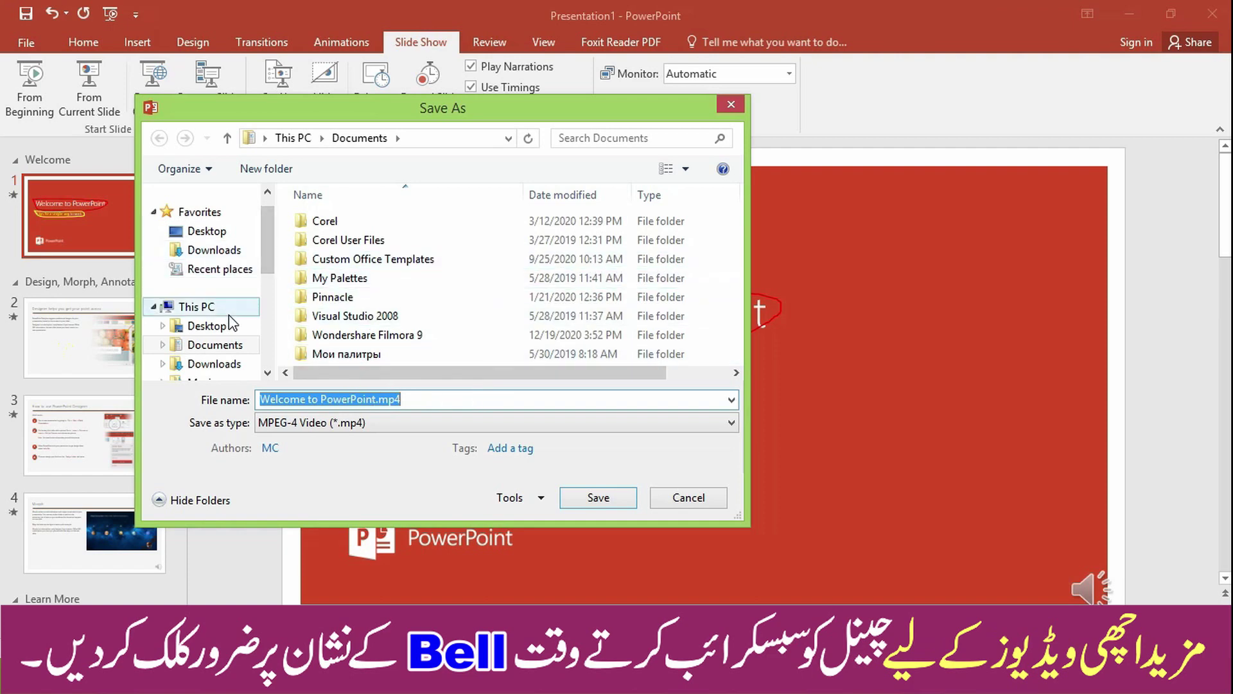
- Save the video to the Desktop as Presentation.mp4
{"action": "left_click", "coordinate": [219, 237]}
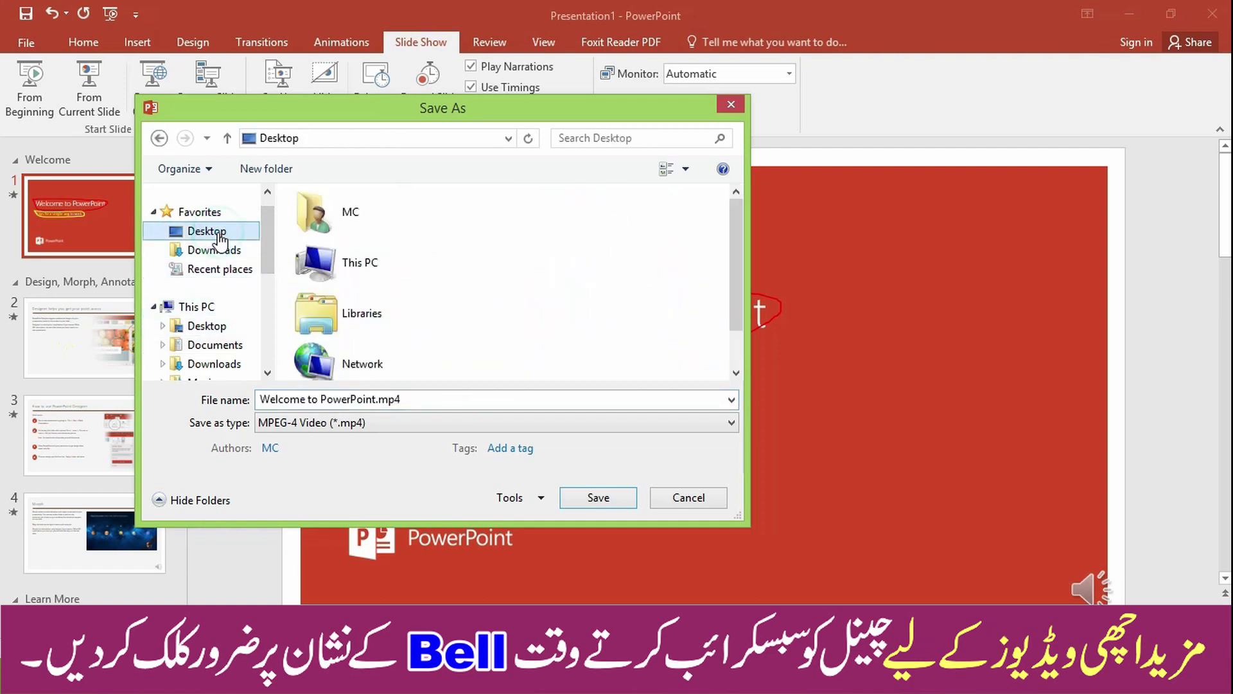
{"action": "left_click_drag", "start_coordinate": [406, 399], "coordinate": [260, 398]}
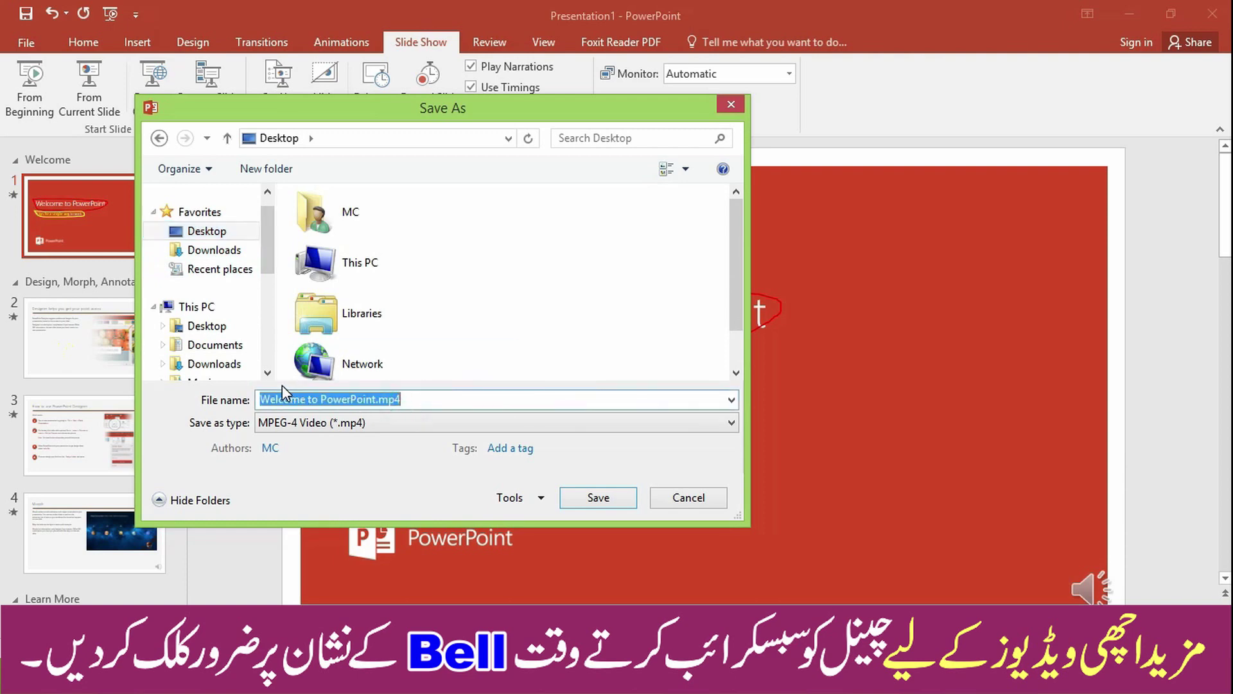
{"action": "type", "text": "Presentation"}
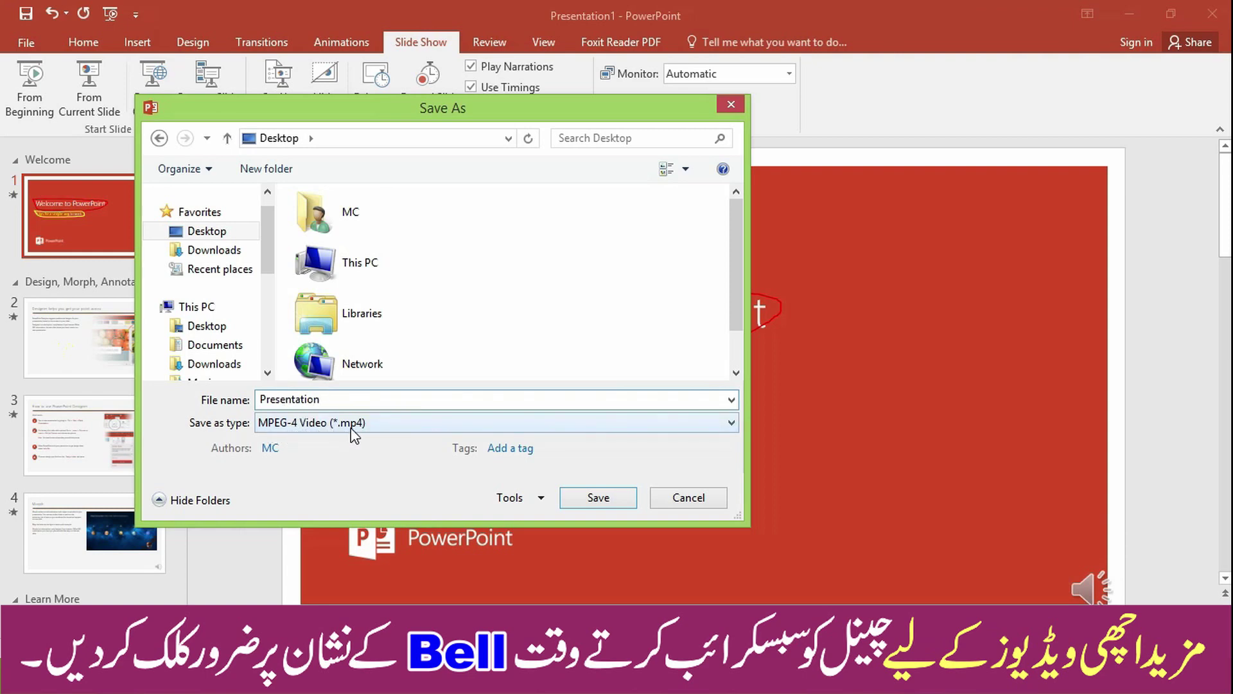
{"action": "left_click", "coordinate": [595, 499]}
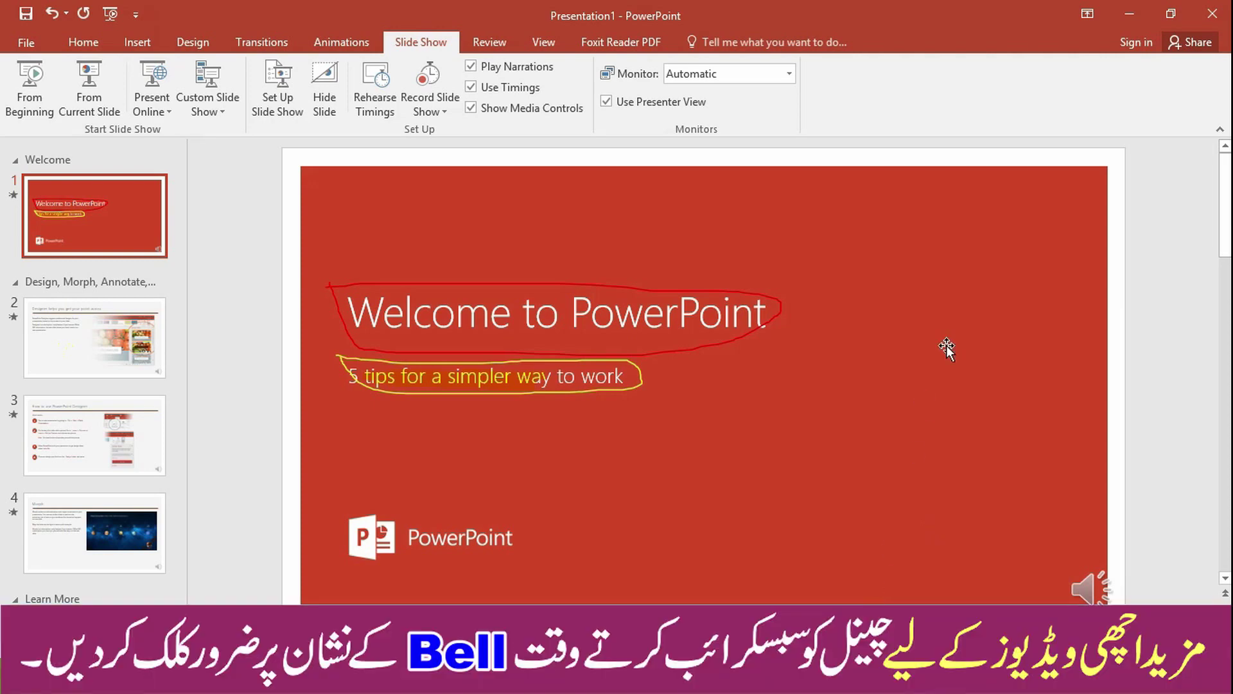
- Play Presentation.mp4 from the desktop in the video player, then close the player
{"action": "left_click", "coordinate": [1128, 13]}
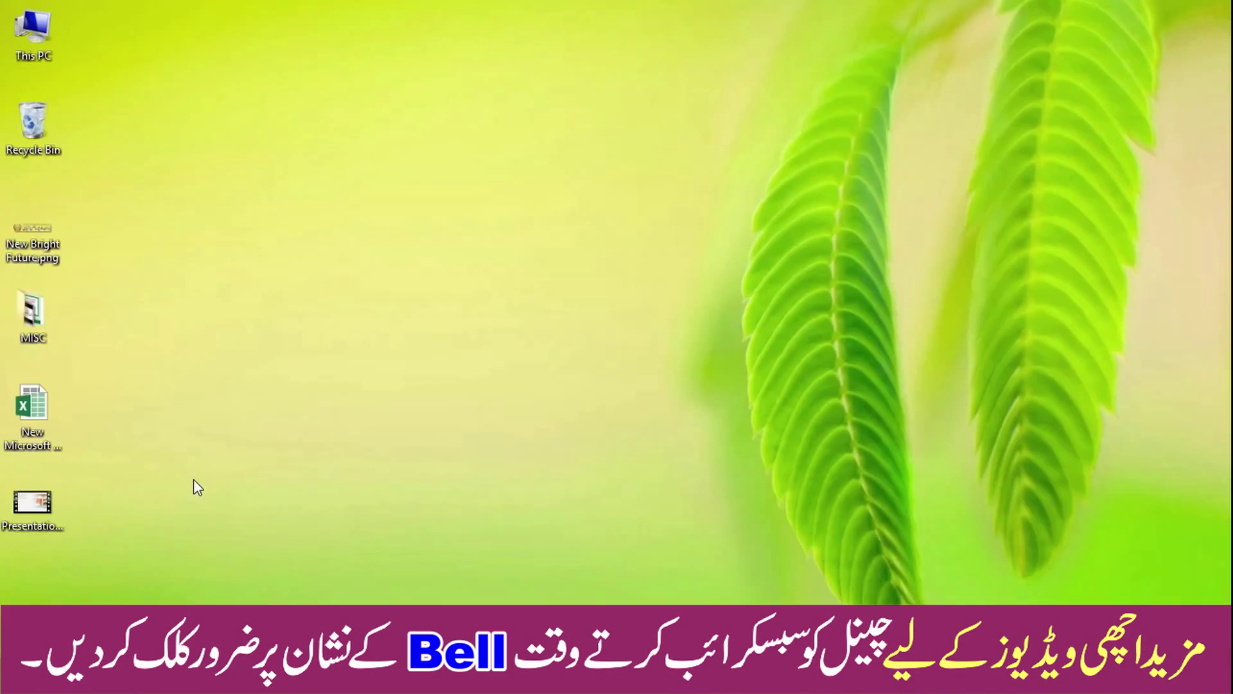
{"action": "double_click", "coordinate": [36, 507]}
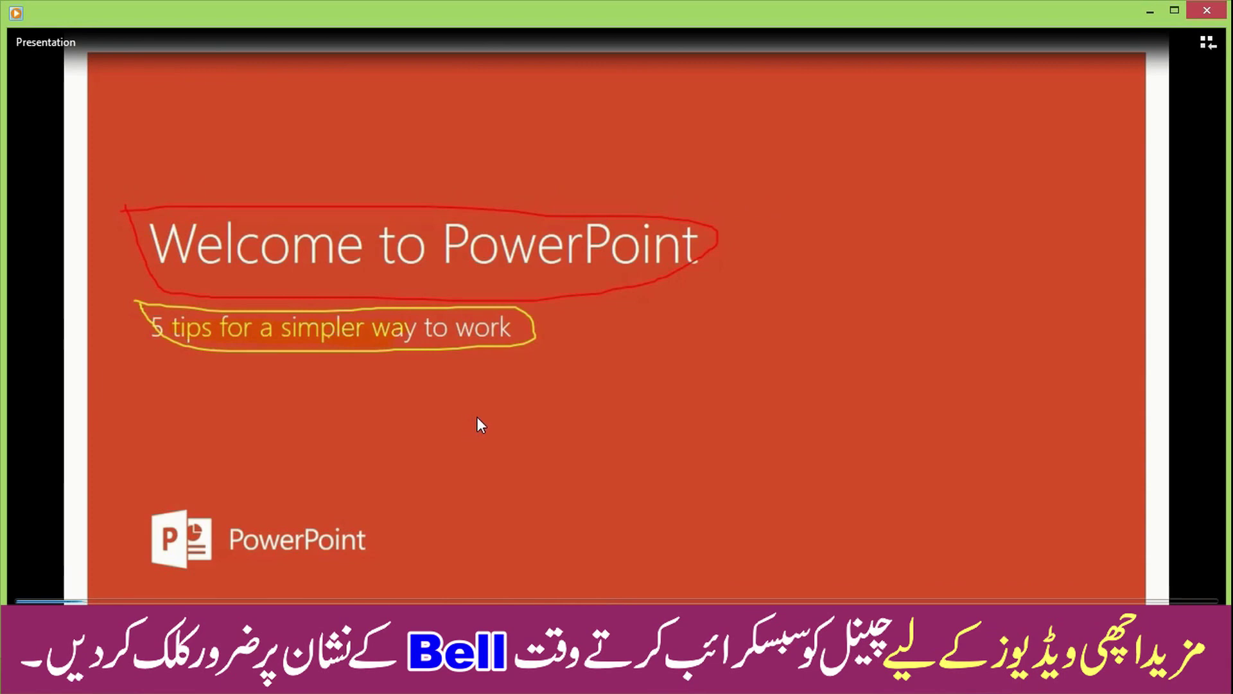
{"action": "left_click", "coordinate": [1211, 11]}
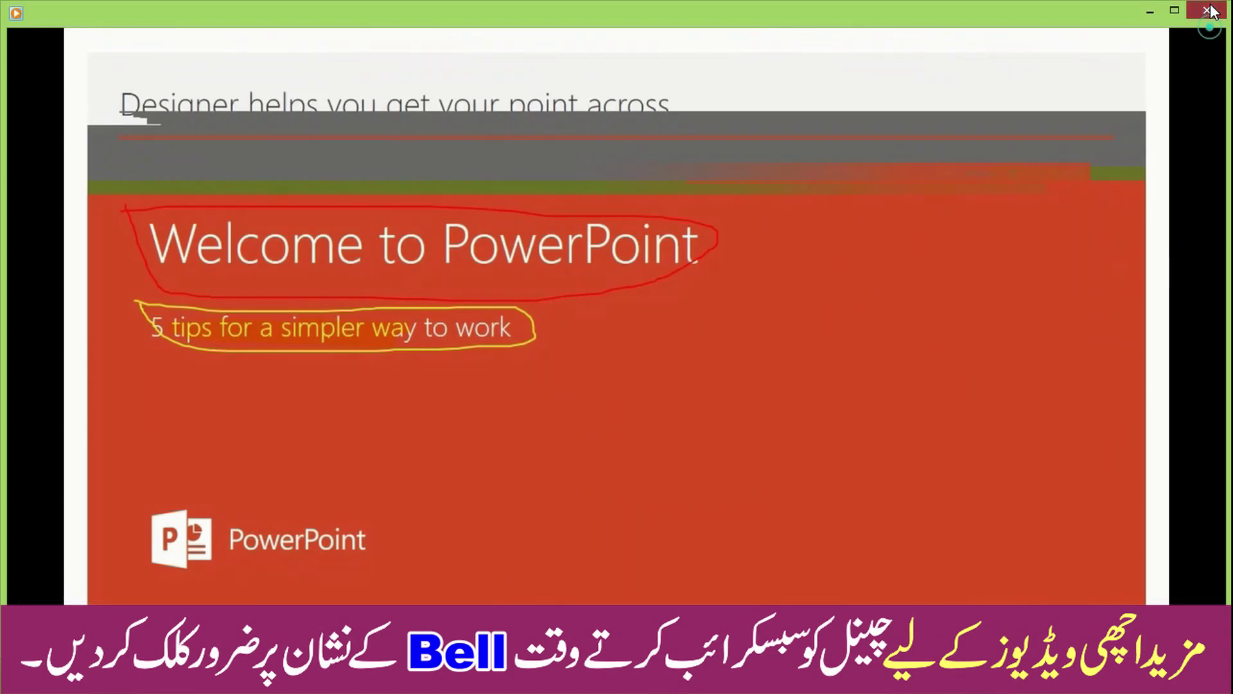